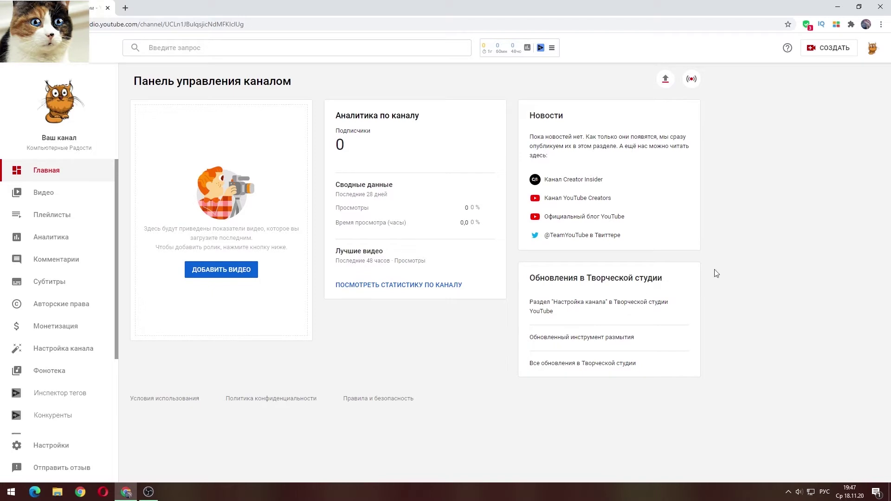
# - Upload the video file "Создать гугл аккаунт на компьютере" from the "компьютерные радости" folder on drive D
pyautogui.click(812, 48)
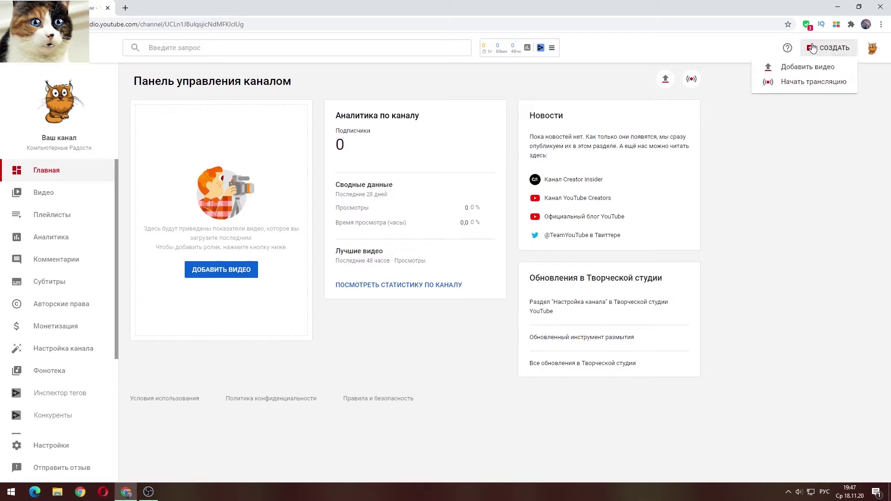
pyautogui.click(791, 67)
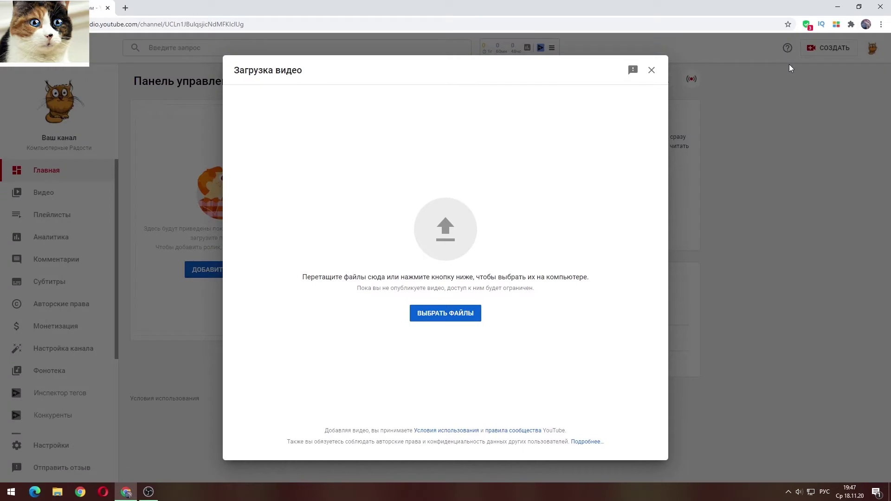
pyautogui.click(427, 313)
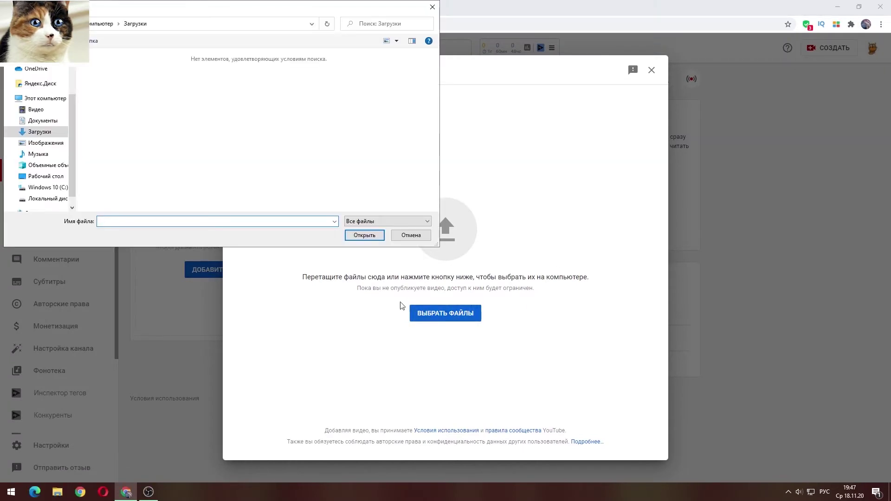
pyautogui.hotkey('alt', 'Up')
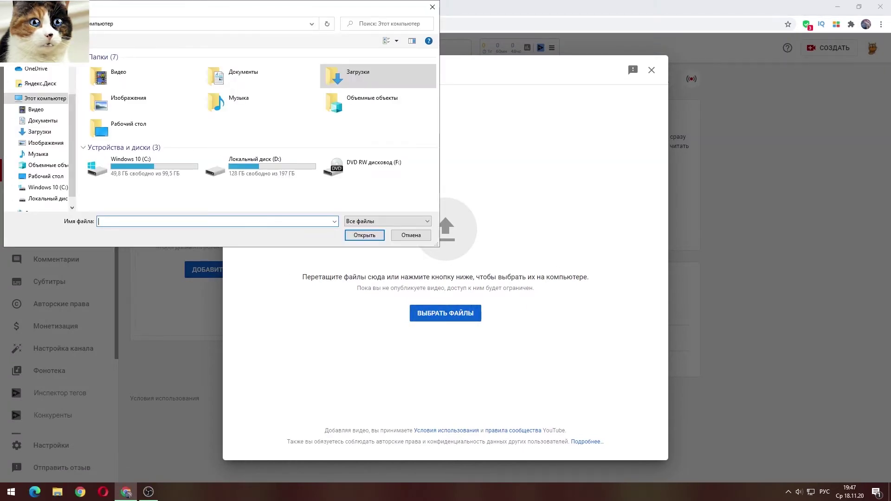
pyautogui.doubleClick(257, 170)
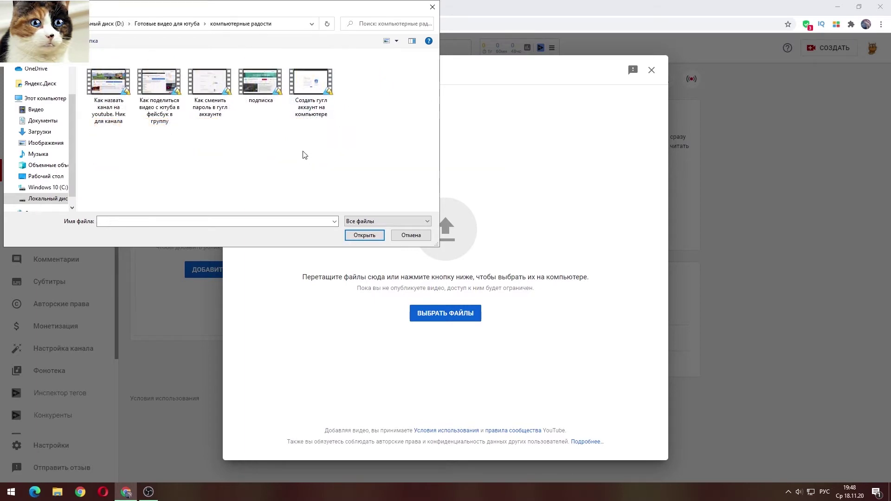
pyautogui.click(312, 86)
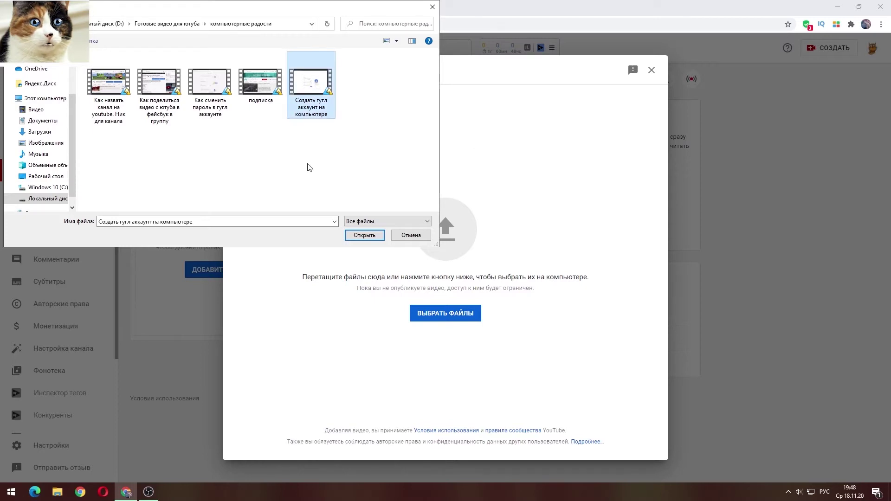
pyautogui.click(364, 235)
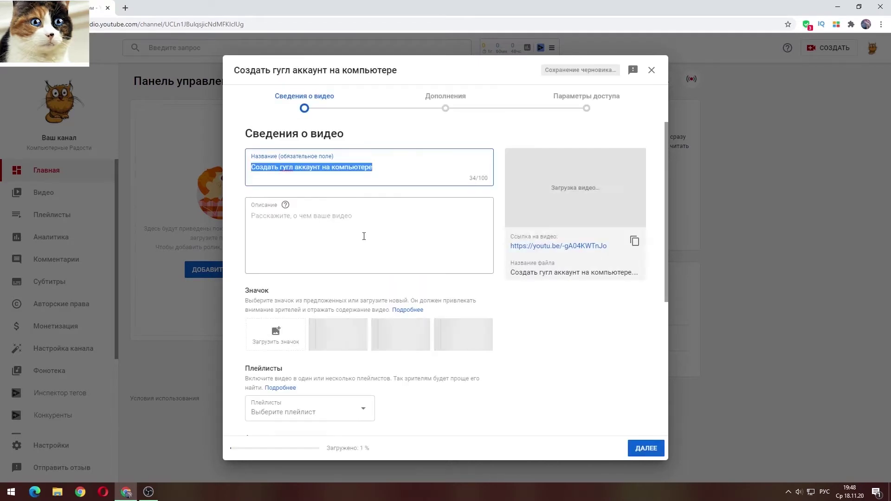
# - Capitalize the word "Гугл" so the video title reads "Создать Гугл аккаунт на компьютере"
pyautogui.click(267, 265)
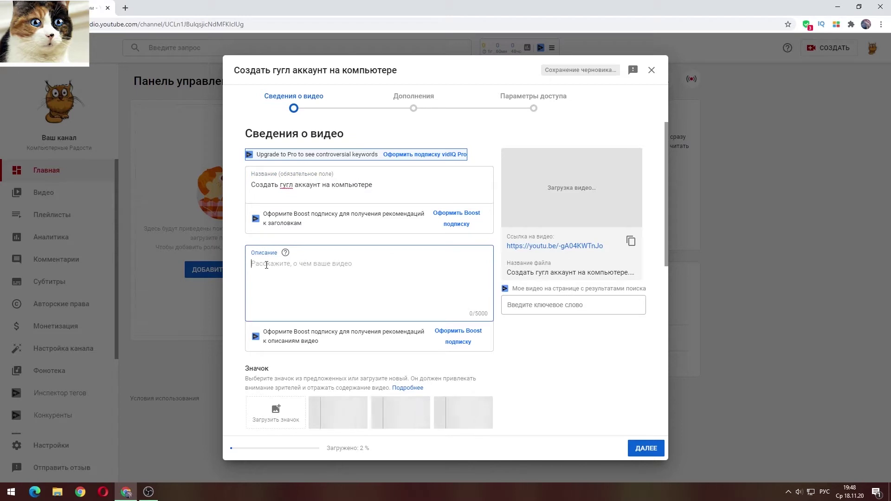
pyautogui.click(285, 185)
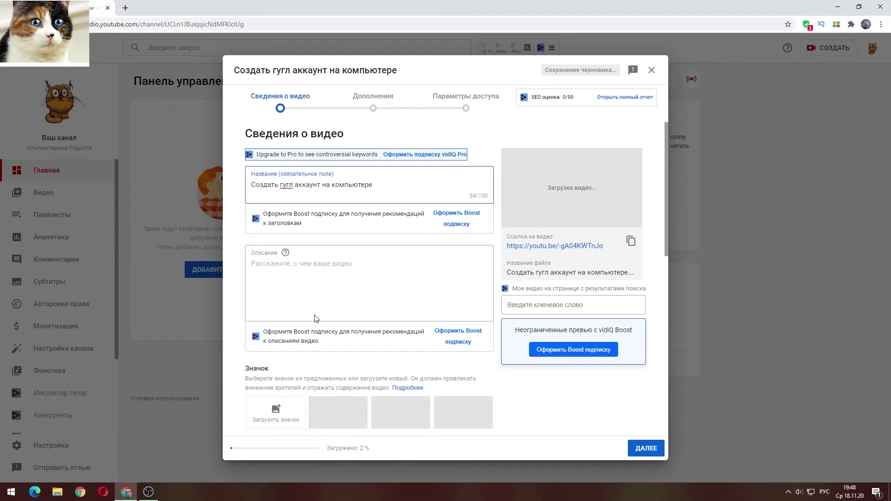
pyautogui.press('BackSpace')
pyautogui.write('Г')
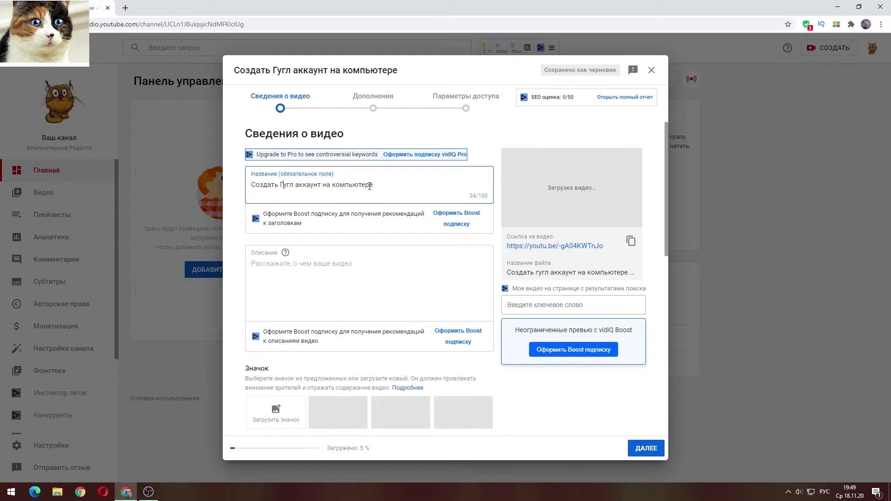
# - Paste the prepared description beginning "Создание своего канала начинается из создания гугл аккаунта" into the video's description
pyautogui.click(319, 289)
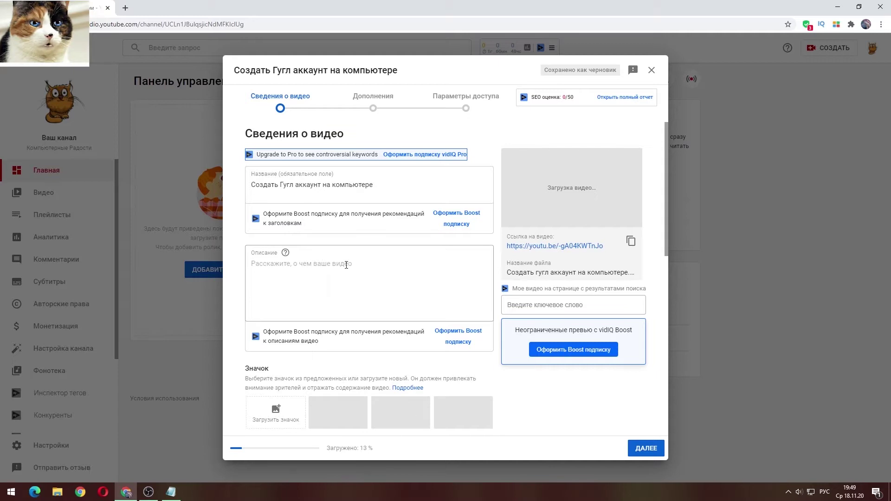
pyautogui.moveTo(287, 256)
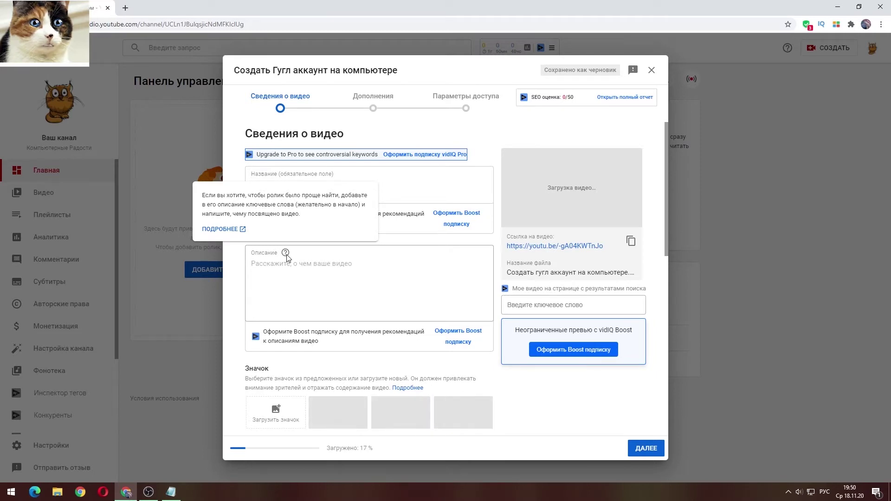
pyautogui.rightClick(262, 268)
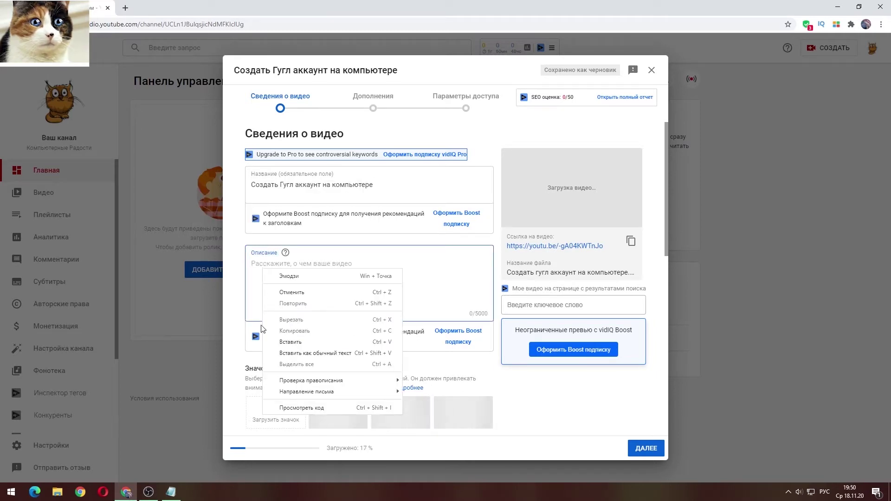
pyautogui.click(284, 342)
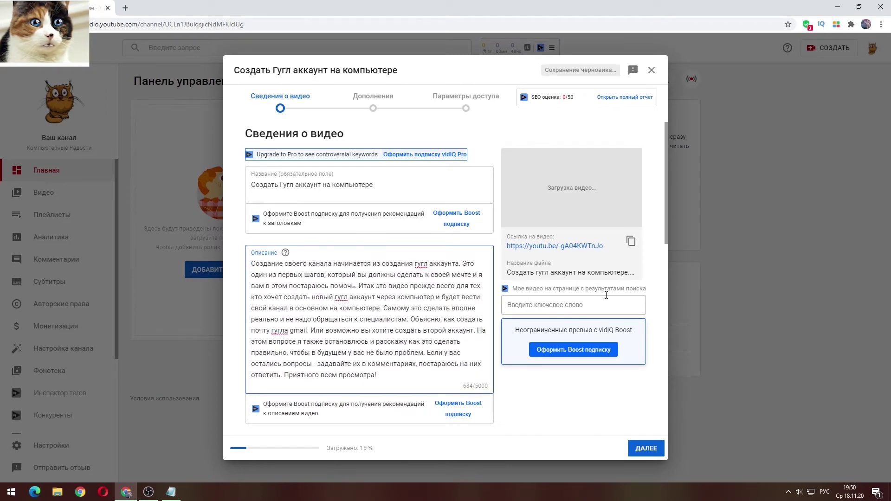
# - Upload the custom "Google Аккаунт" image as the video's thumbnail
pyautogui.moveTo(666, 209); pyautogui.dragTo(651, 274)
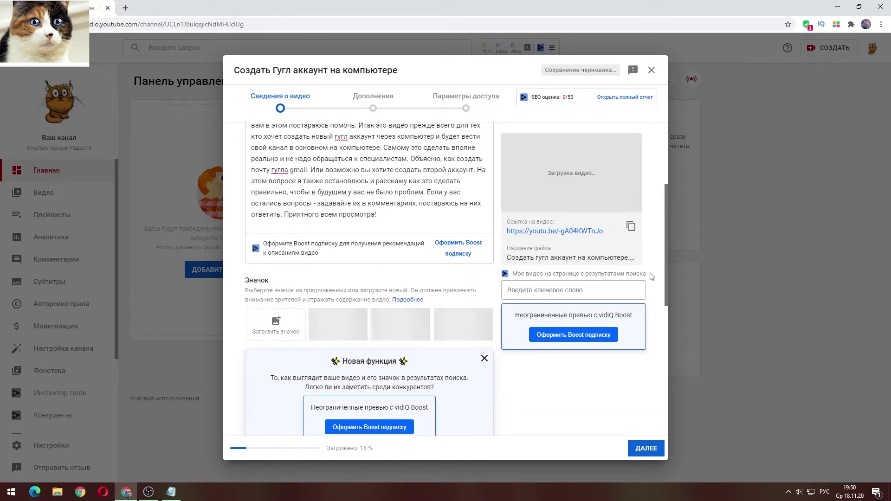
pyautogui.click(277, 328)
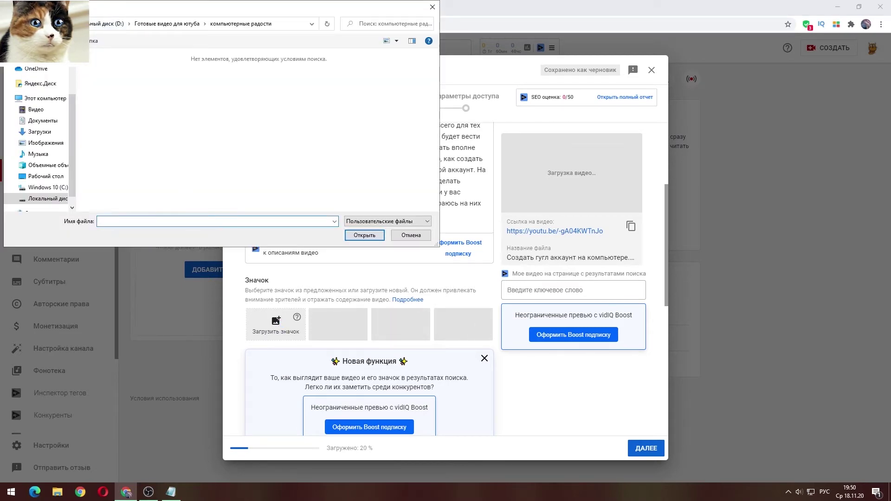
pyautogui.hotkey('alt', 'Up')
pyautogui.press('Escape')
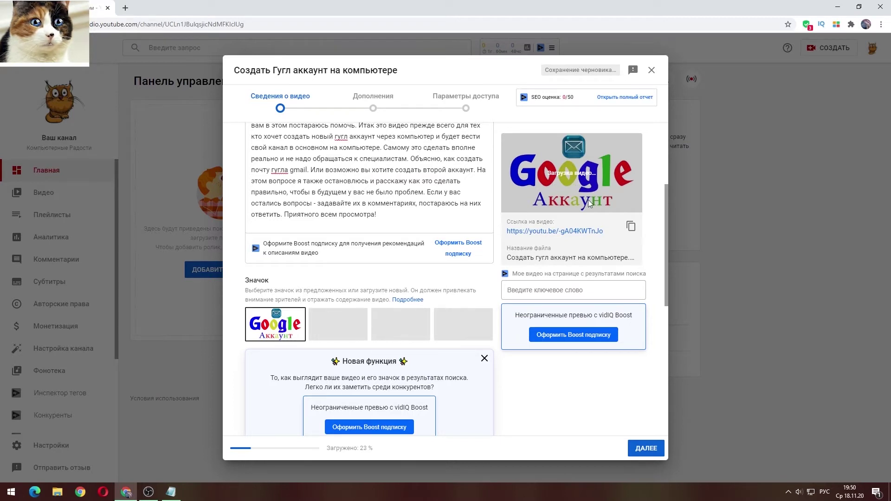
# - Expand the video's optional age restriction settings and its additional parameters
pyautogui.scroll(-5, 666, 256)
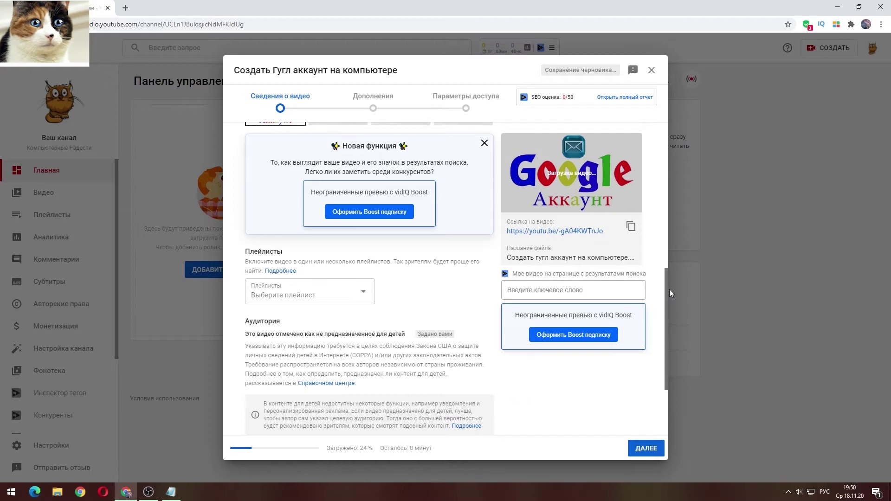
pyautogui.scroll(-3, 666, 292)
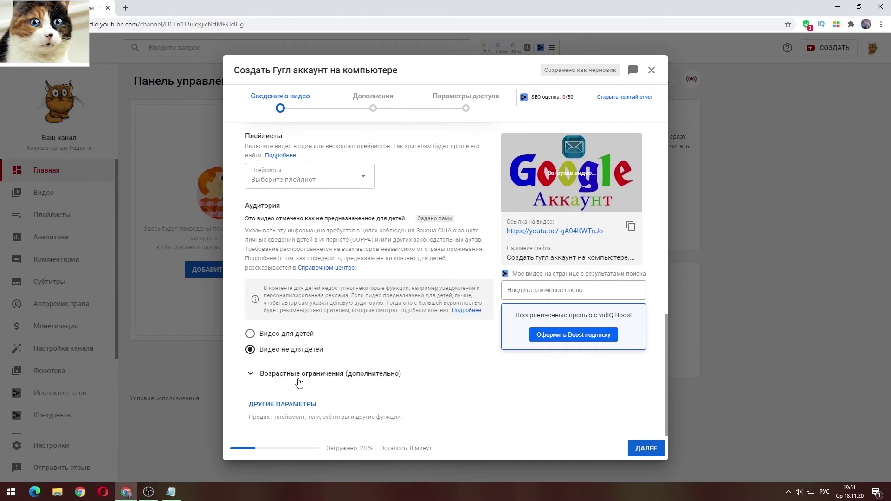
pyautogui.click(251, 376)
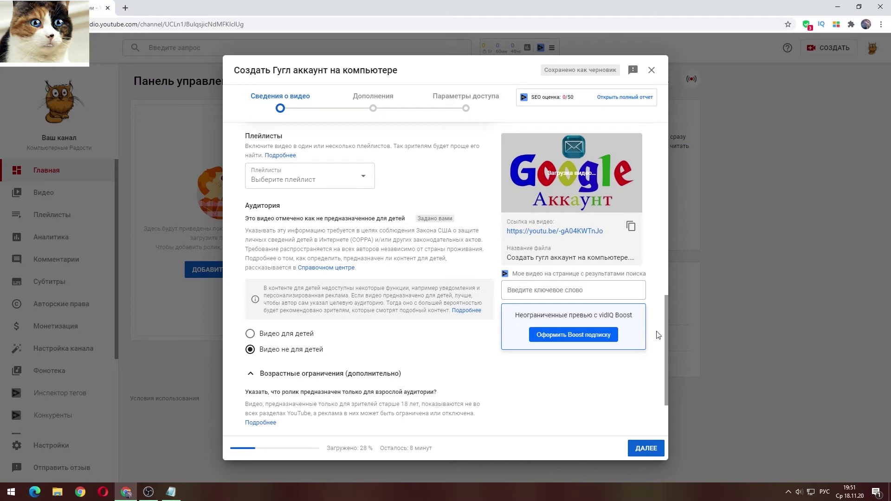
pyautogui.scroll(-3, 666, 330)
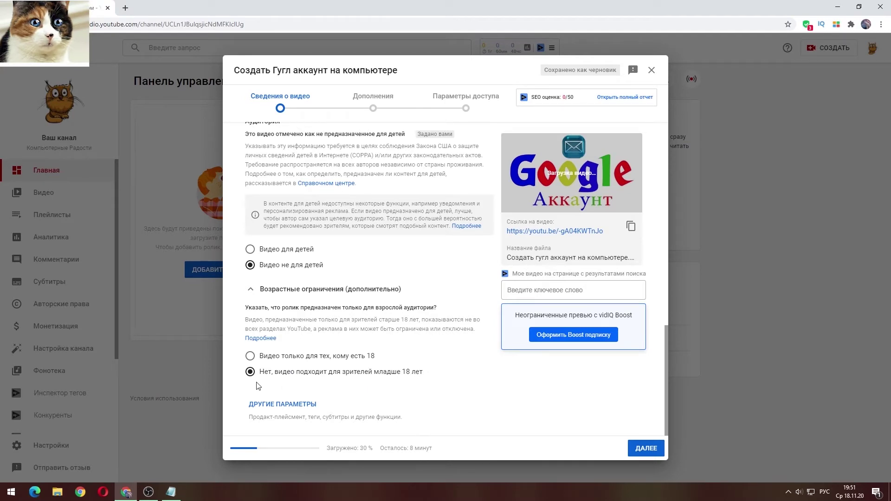
pyautogui.click(266, 405)
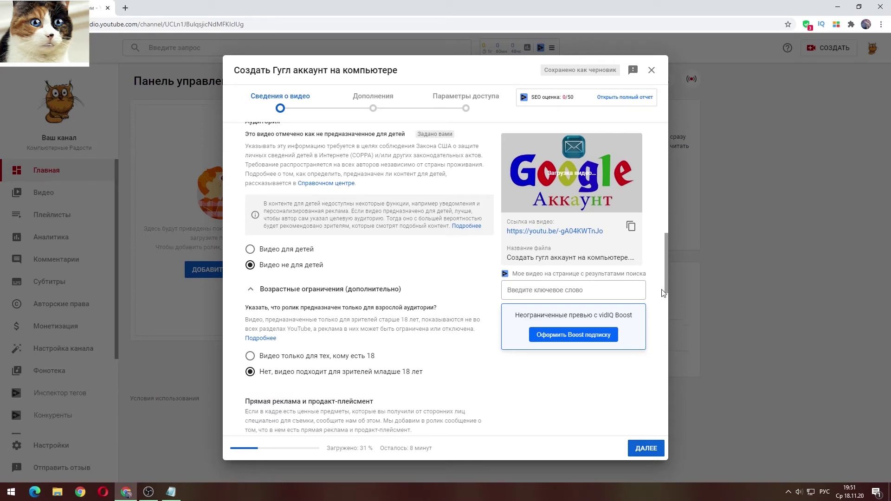
# - Copy the comma-separated keyword list from the "аккаунт" notes in Notepad and paste it as the video's tags
pyautogui.moveTo(667, 265); pyautogui.dragTo(663, 309)
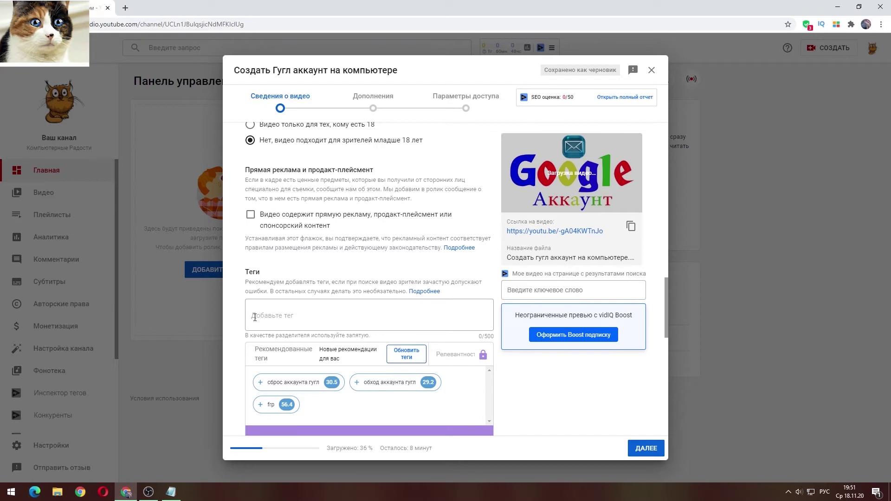
pyautogui.click(268, 317)
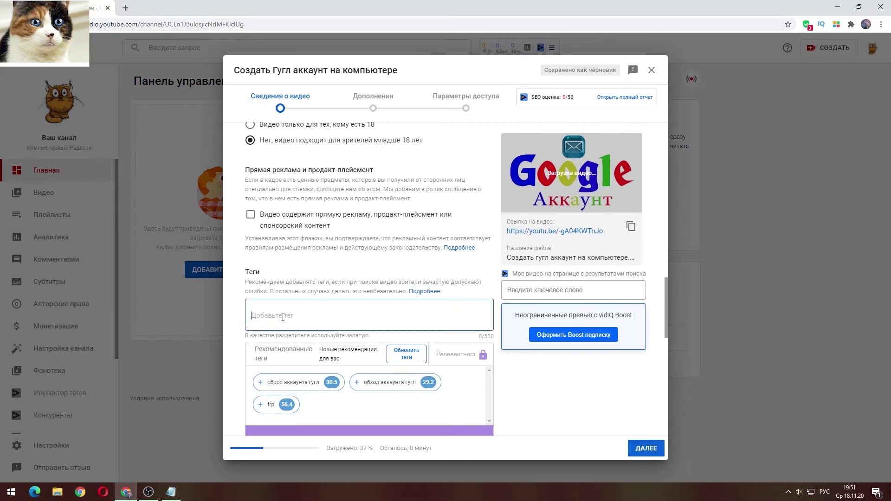
pyautogui.click(175, 486)
pyautogui.moveTo(219, 182); pyautogui.dragTo(354, 212)
pyautogui.hotkey('alt', 'Tab')
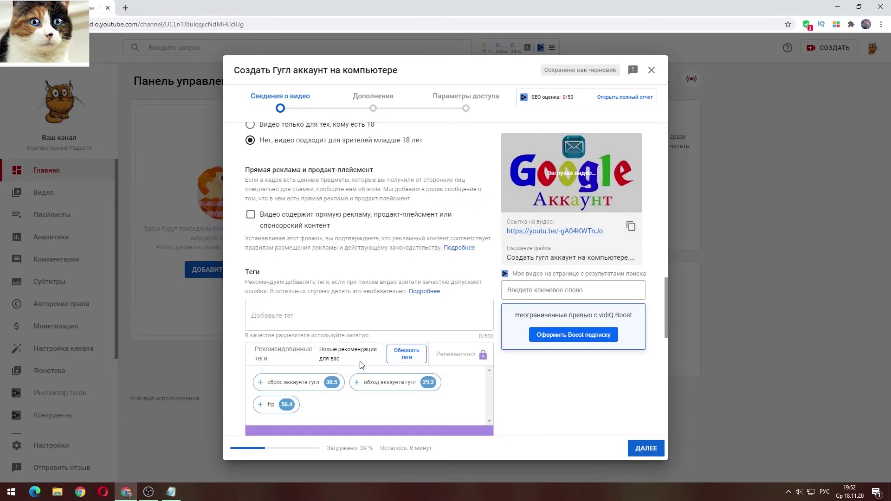
pyautogui.click(254, 318)
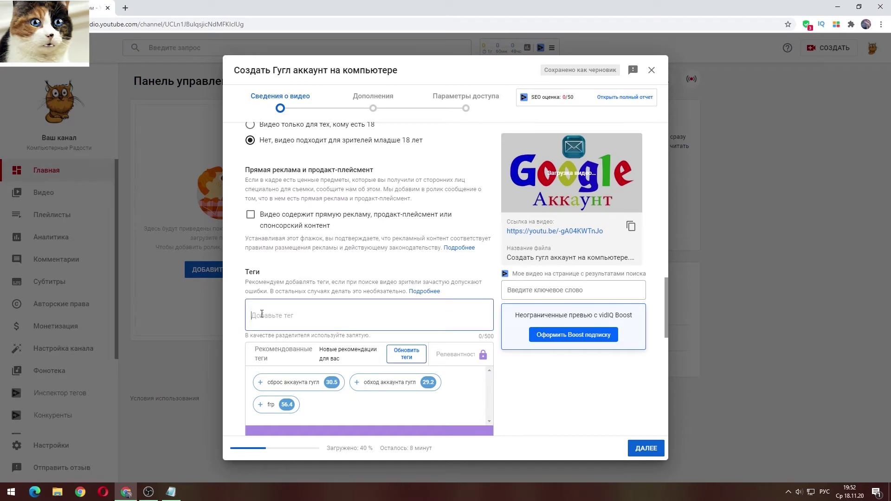
pyautogui.rightClick(262, 315)
pyautogui.click(282, 387)
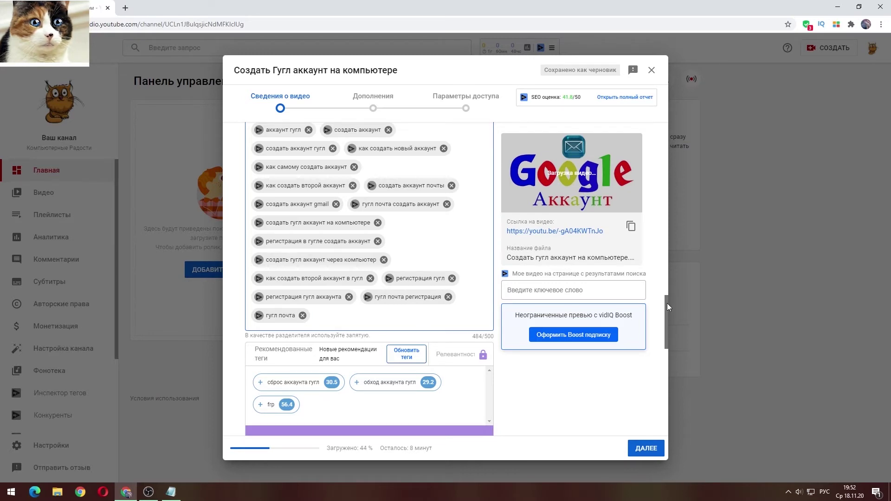
# - Set the video's creation date to 18 November 2020
pyautogui.moveTo(667, 303); pyautogui.dragTo(652, 366)
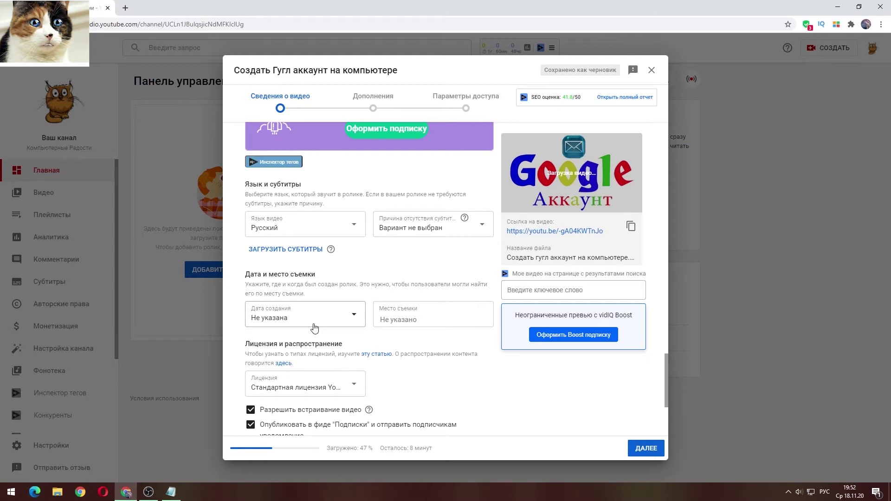
pyautogui.click(288, 319)
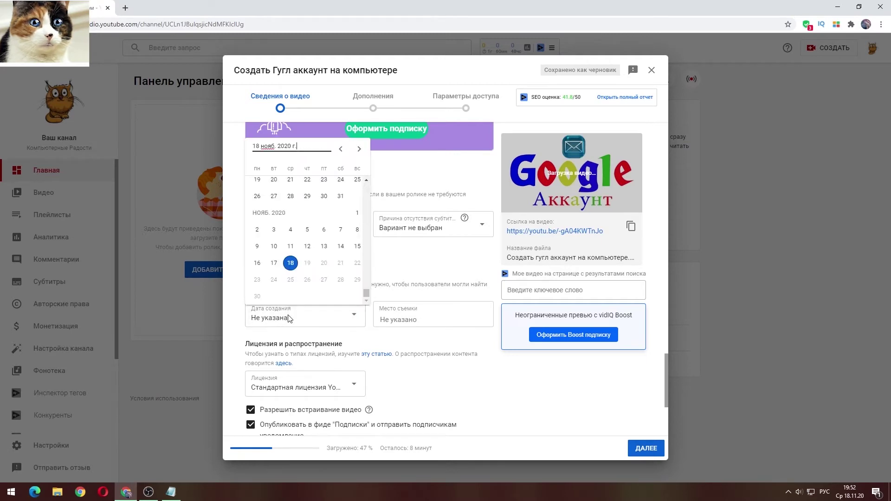
pyautogui.click(291, 263)
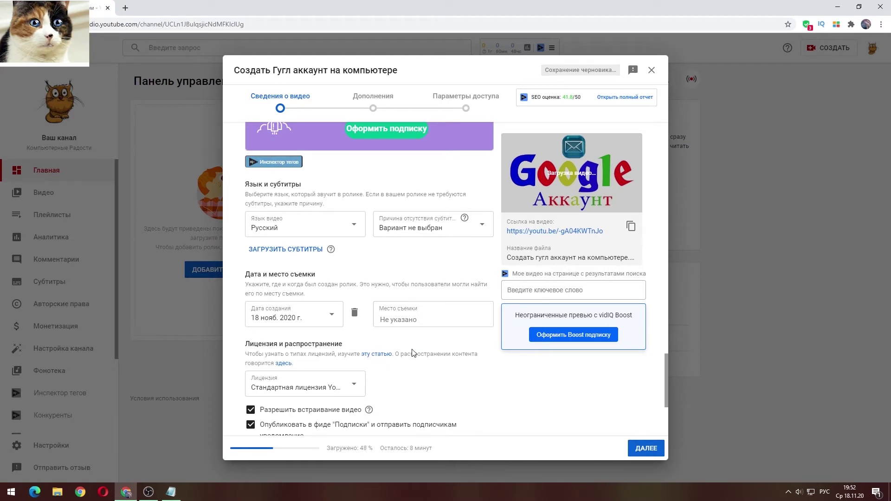
# - Set the video's comments to be sorted with the newest first ("Сначала новые")
pyautogui.moveTo(663, 364); pyautogui.dragTo(663, 393)
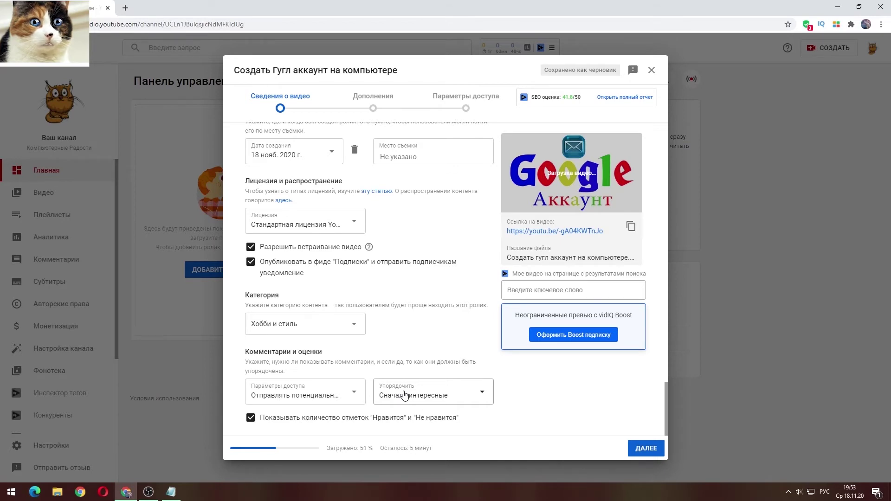
pyautogui.click(405, 395)
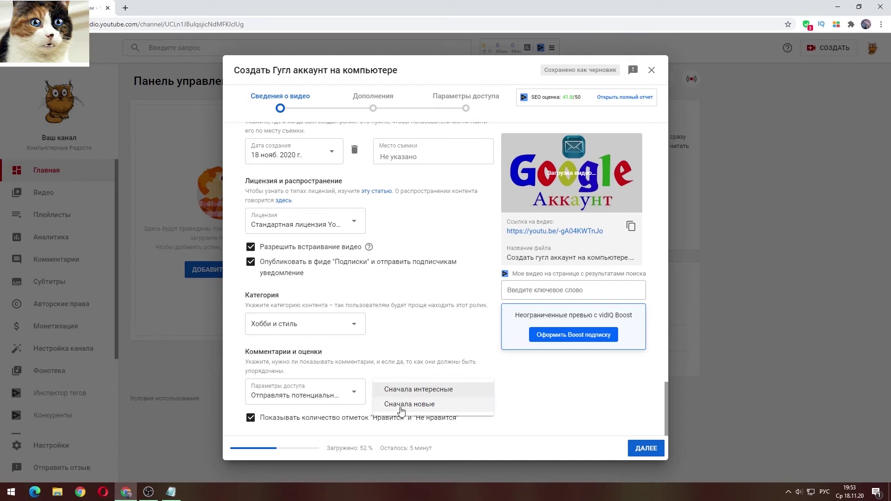
pyautogui.click(402, 408)
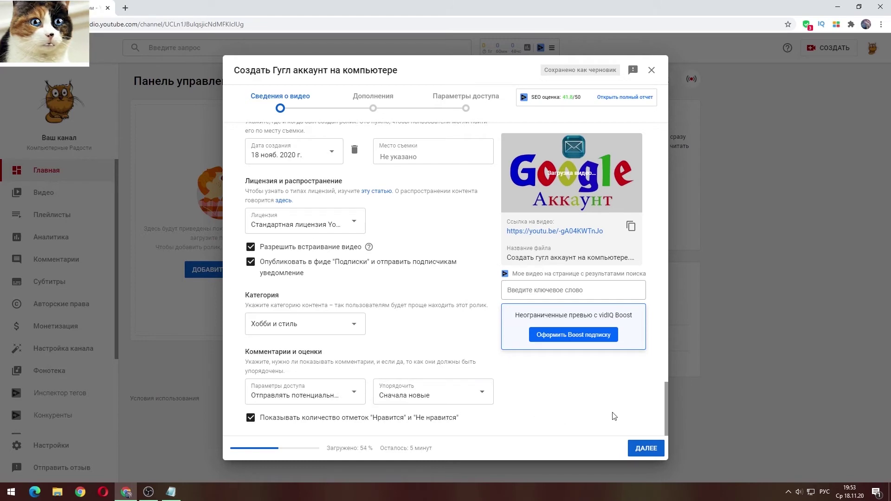
# - Copy the hashtag line starting with #компьютерныерадости from the "аккаунт" notes in Notepad and paste it below the video's description text
pyautogui.moveTo(663, 406); pyautogui.dragTo(665, 153)
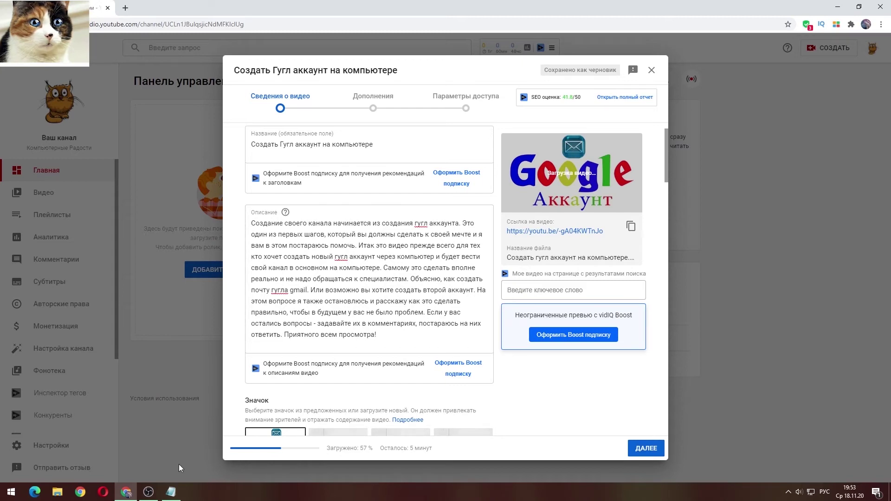
pyautogui.click(171, 492)
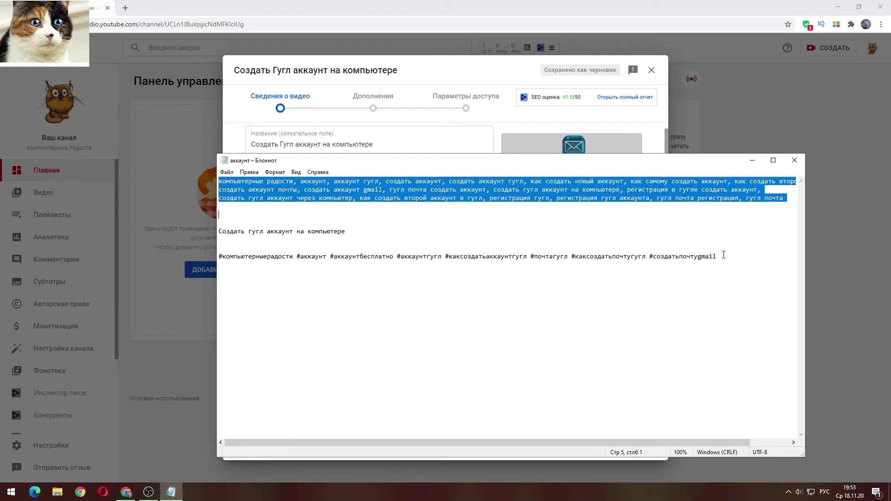
pyautogui.moveTo(719, 256); pyautogui.dragTo(218, 256)
pyautogui.hotkey('ctrl', 'c')
pyautogui.hotkey('alt', 'F4')
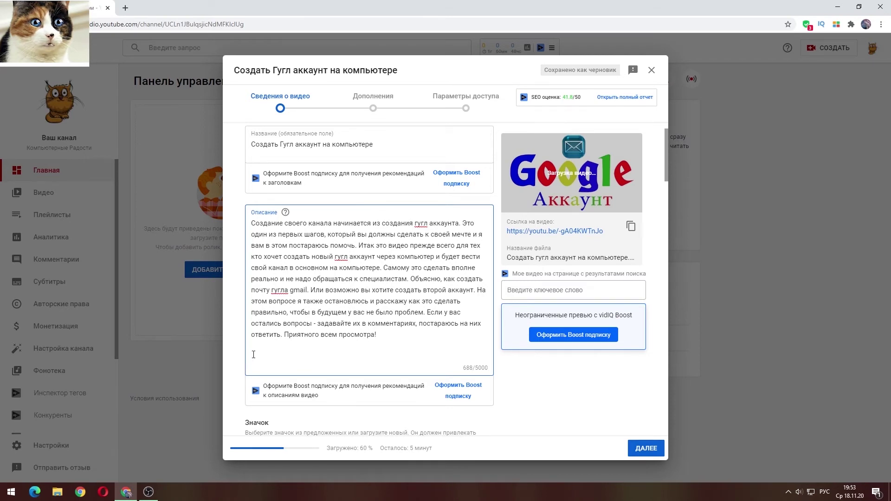
pyautogui.rightClick(252, 355)
pyautogui.click(276, 283)
pyautogui.hotkey('ctrl', 'v')
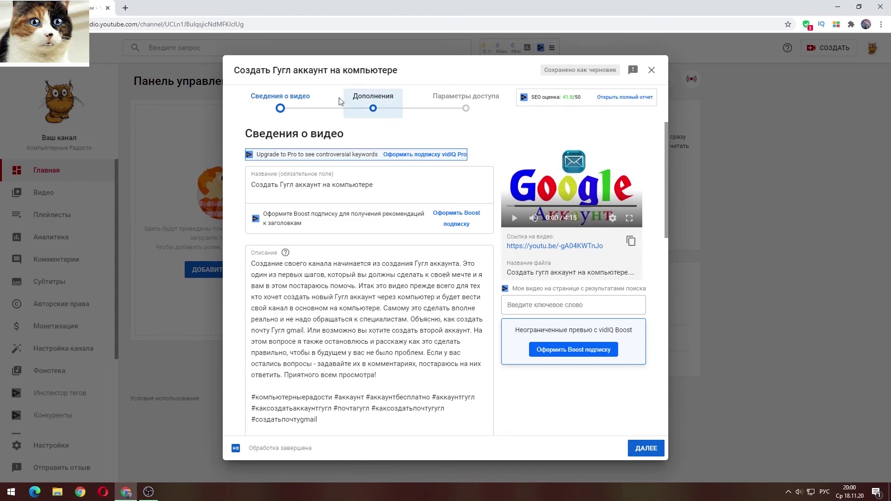
# - Proceed through the video's additions stage ("Дополнения") without adding an end screen or cards, to its access settings ("Параметры доступа")
pyautogui.click(371, 107)
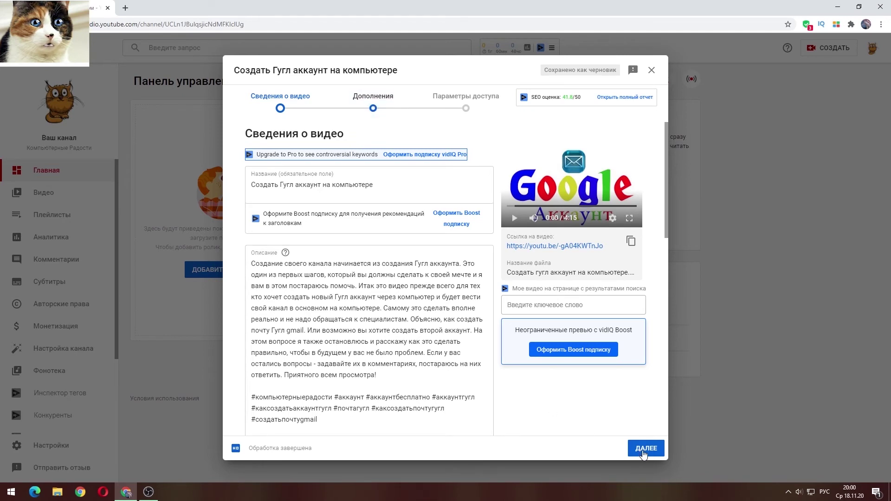
pyautogui.click(372, 107)
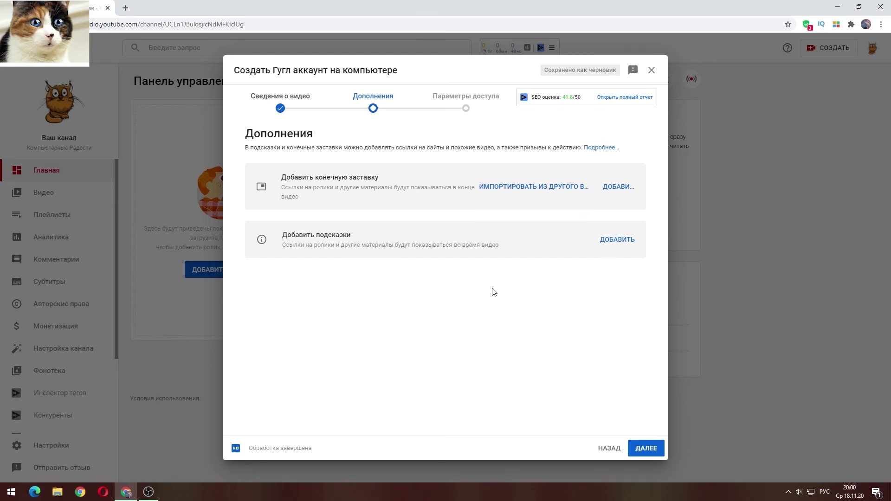
pyautogui.click(462, 115)
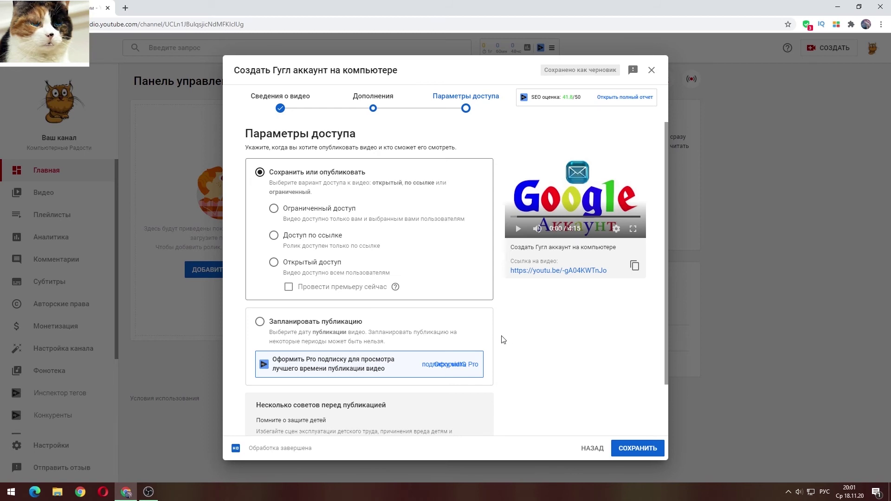
# - Schedule the video's publication for 19 November 2020 at 20:15
pyautogui.click(327, 322)
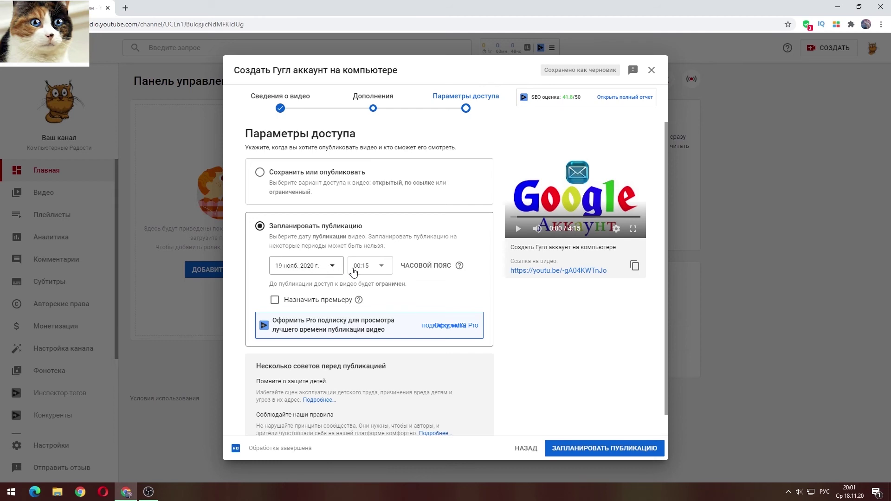
pyautogui.click(385, 268)
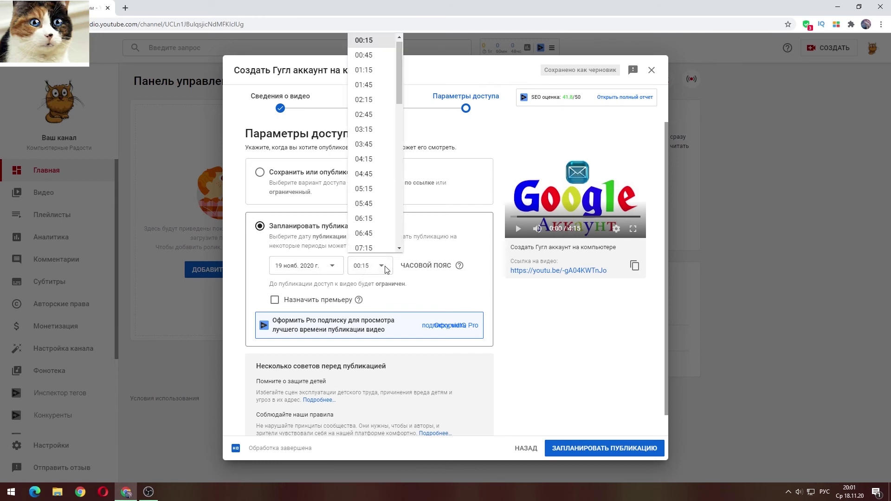
pyautogui.moveTo(397, 83); pyautogui.dragTo(402, 209)
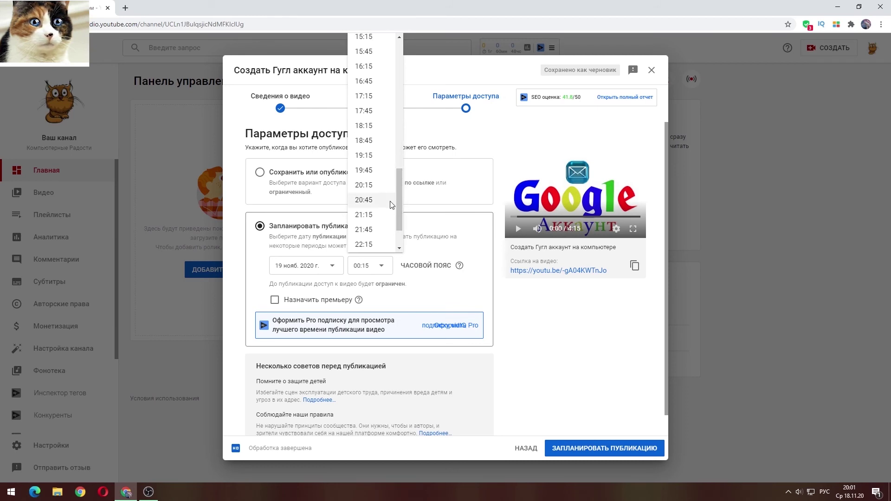
pyautogui.click(369, 186)
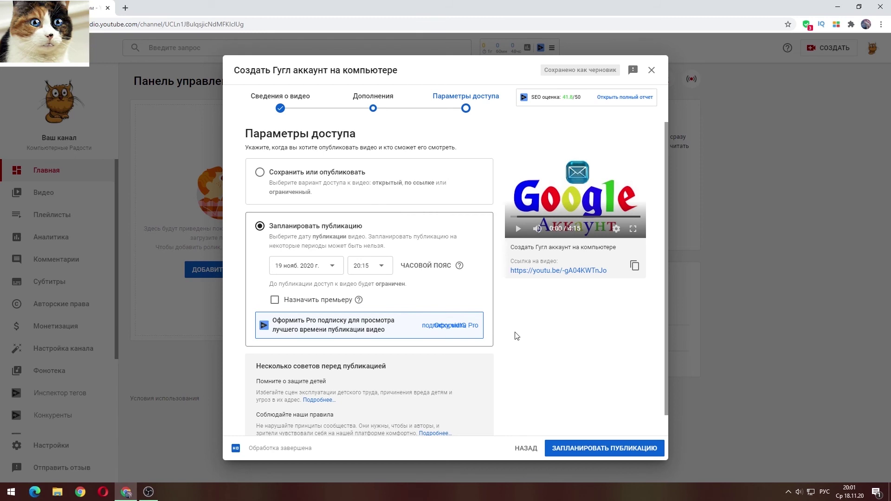
pyautogui.moveTo(459, 267)
pyautogui.click(577, 450)
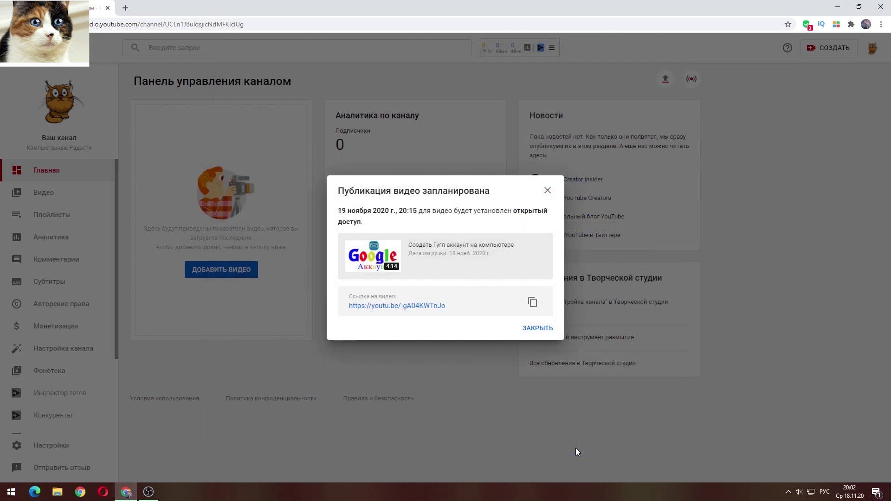
# - Dismiss the scheduling summary and check the uploaded video's publication status in the channel's video list
pyautogui.click(531, 328)
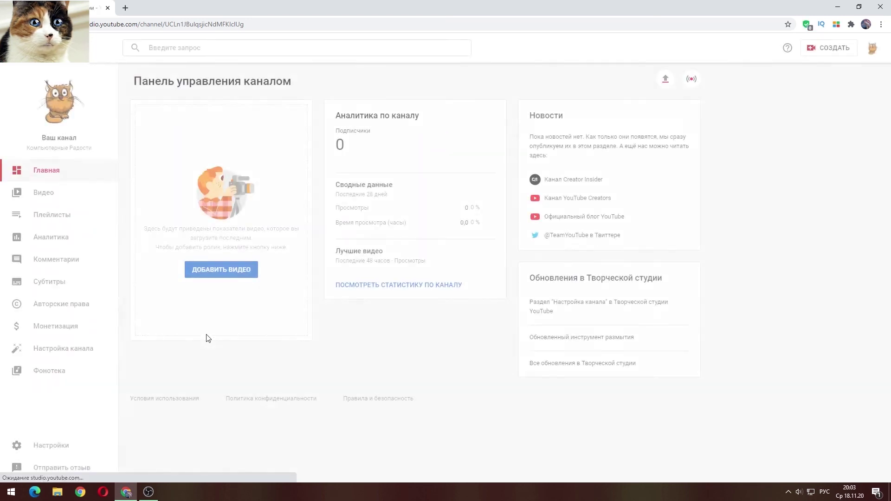
pyautogui.click(43, 197)
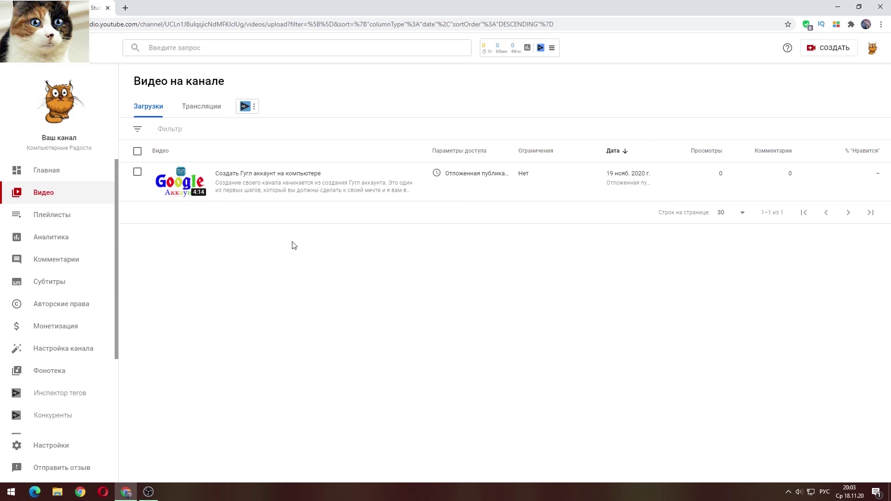
pyautogui.moveTo(463, 182)
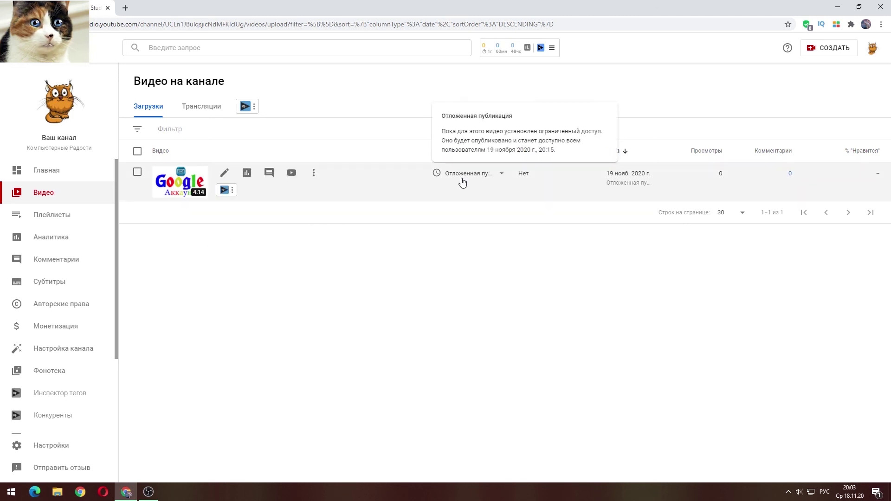